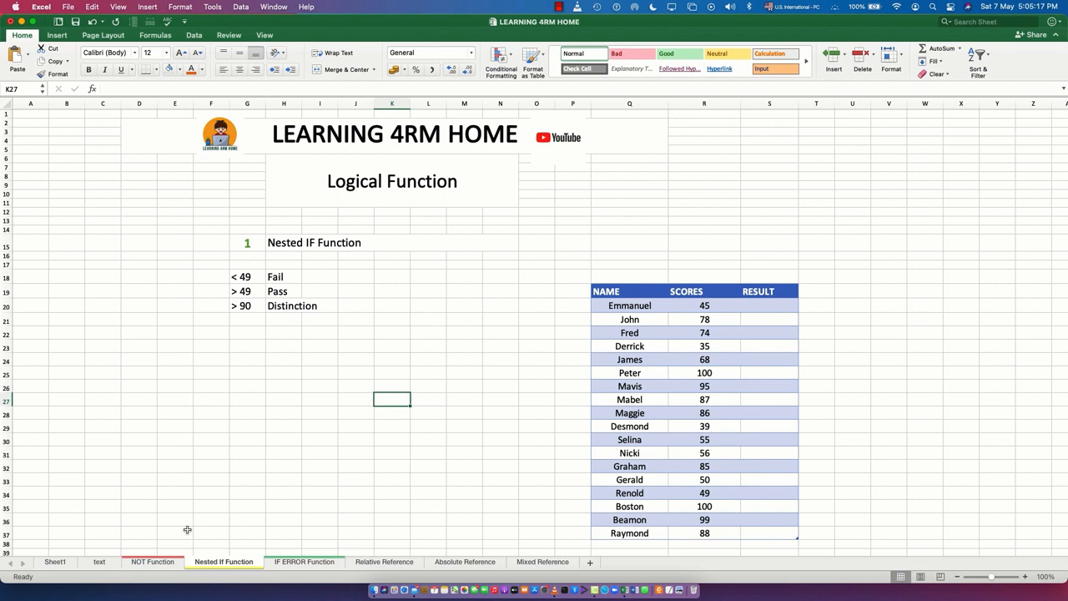
- View the NOT Function and IF ERROR Function sheets, and return to the Nested If Function sheet
{"action": "left_click", "coordinate": [143, 563]}
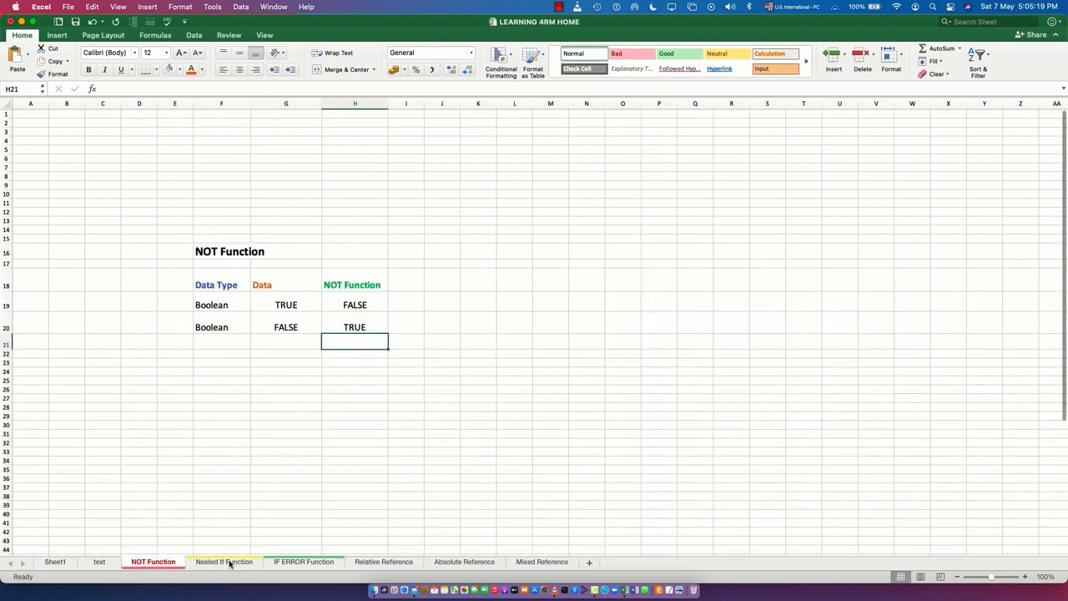
{"action": "left_click", "coordinate": [300, 563]}
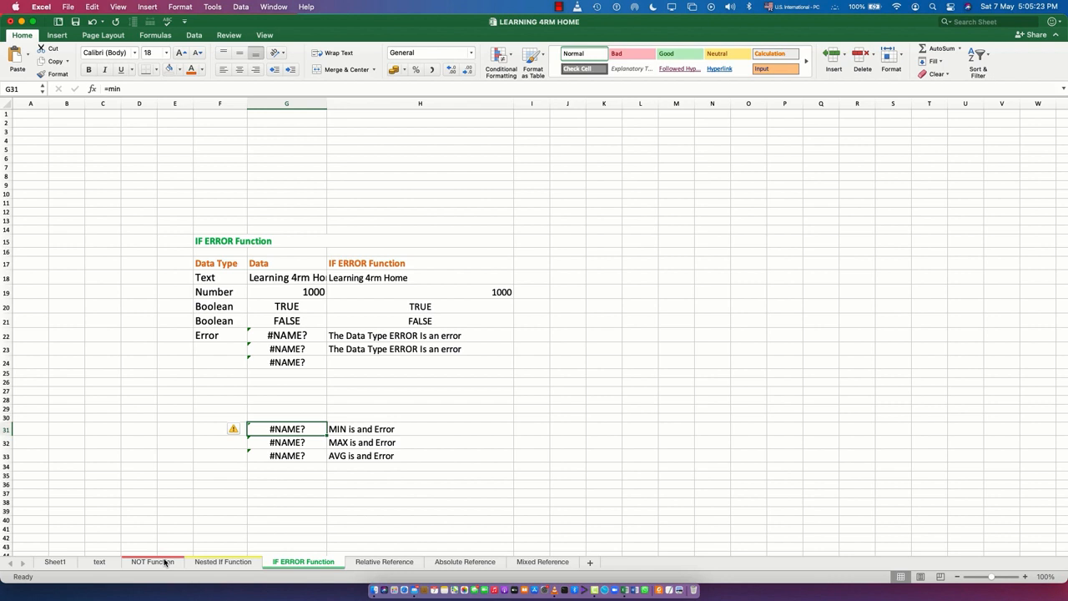
{"action": "left_click", "coordinate": [218, 563]}
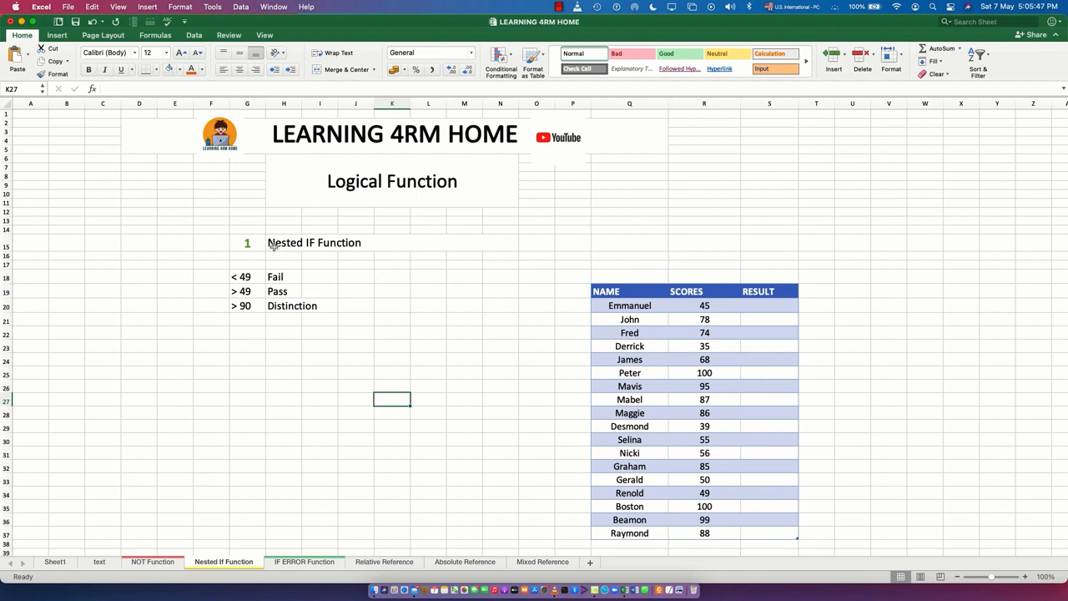
{"action": "left_click", "coordinate": [329, 332]}
{"action": "type", "text": "if(if("}
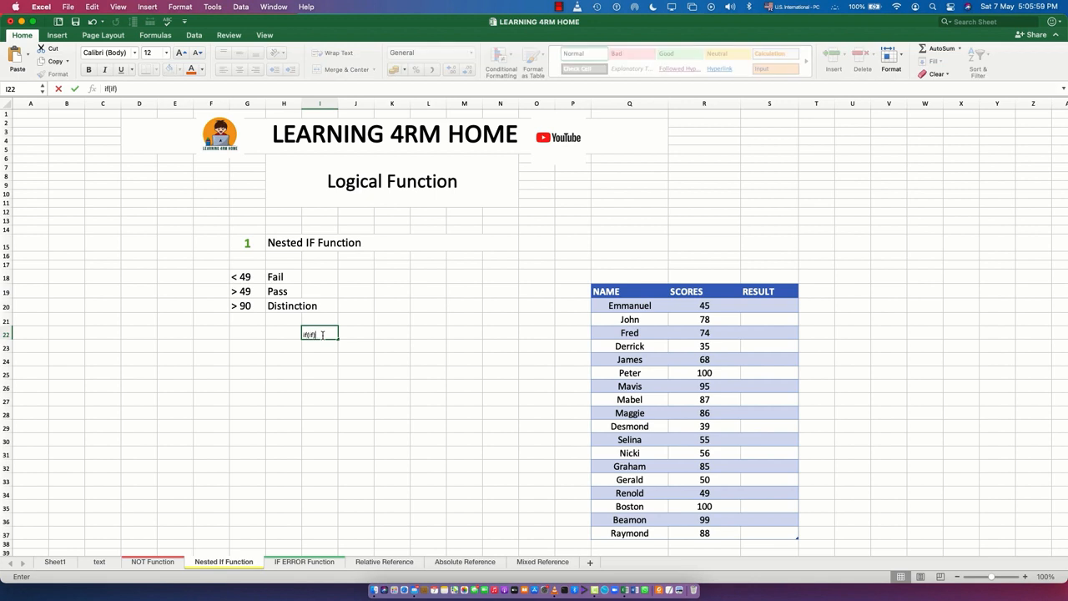
{"action": "key", "text": "BackSpace"}
{"action": "key", "text": "BackSpace"}
{"action": "key", "text": "BackSpace"}
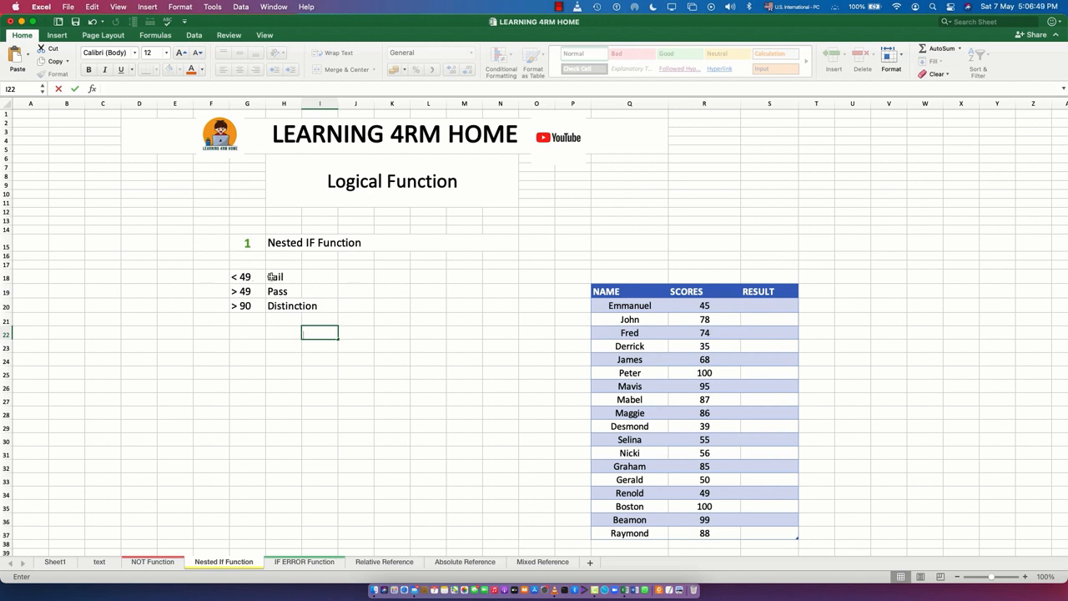
- Start an IF formula in cell S20, the first RESULT cell, with the logical test R20 > 90
{"action": "left_click", "coordinate": [771, 307]}
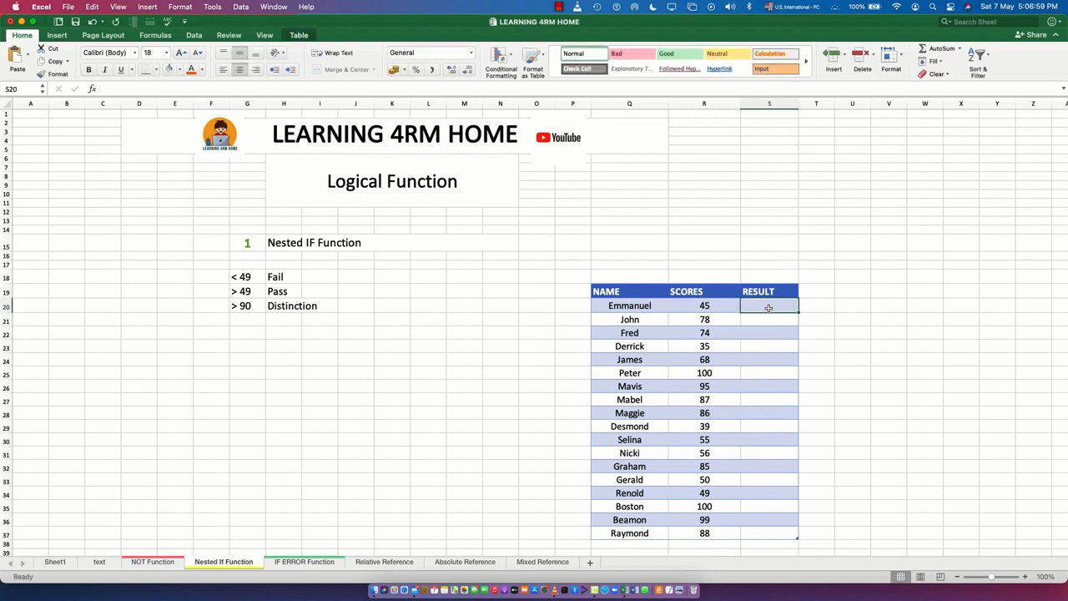
{"action": "double_click", "coordinate": [769, 306]}
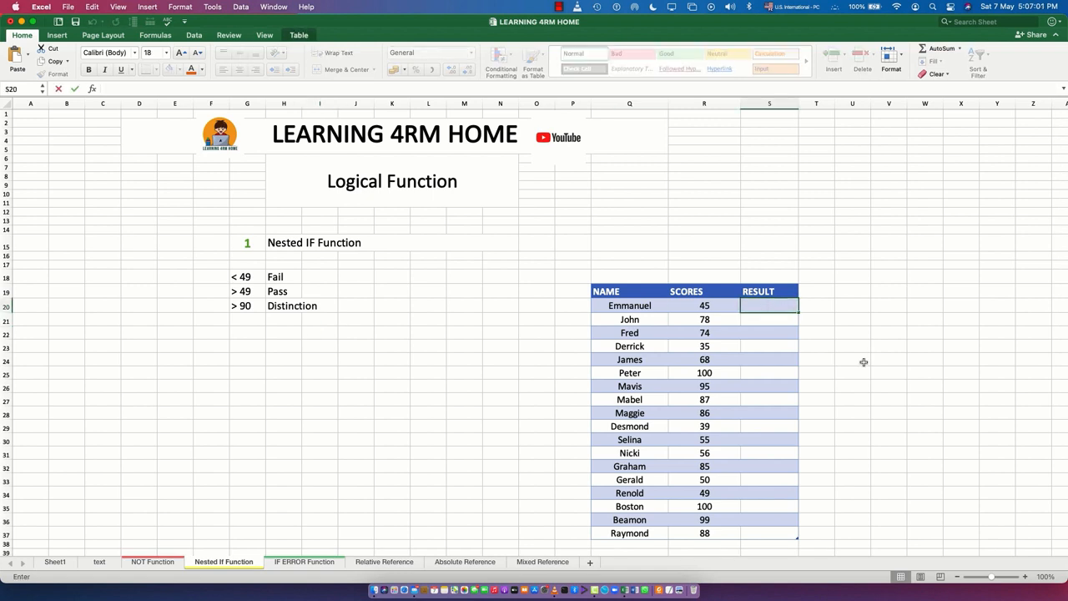
{"action": "type", "text": "="}
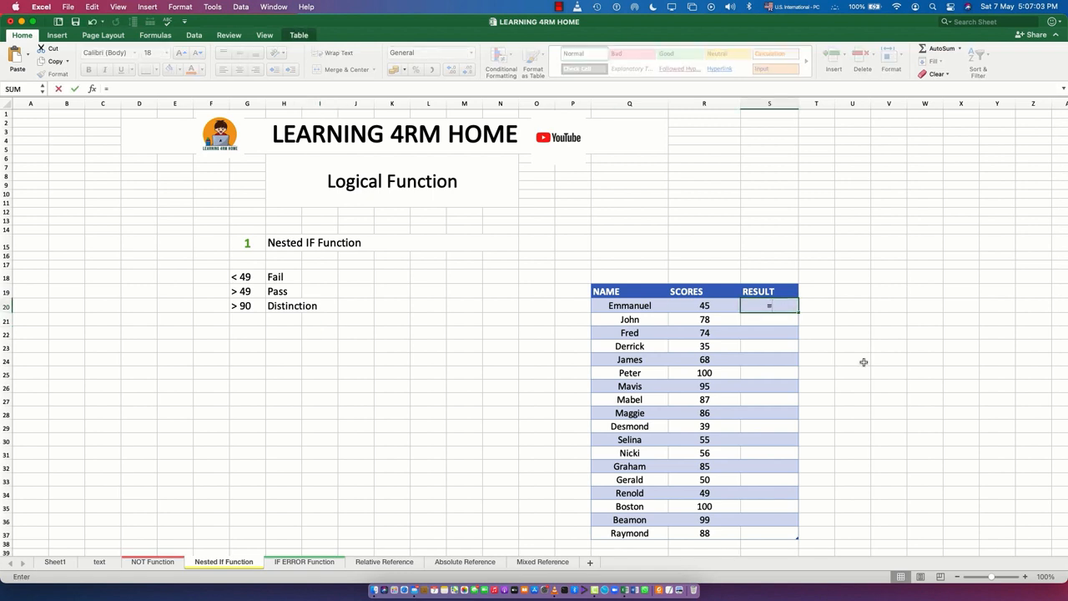
{"action": "type", "text": "if"}
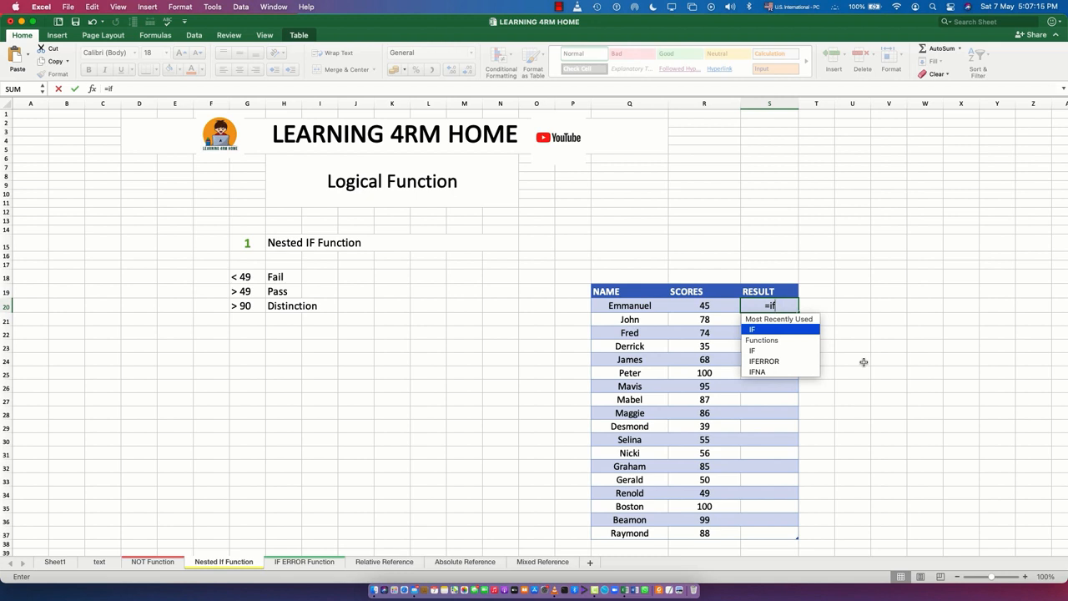
{"action": "type", "text": "("}
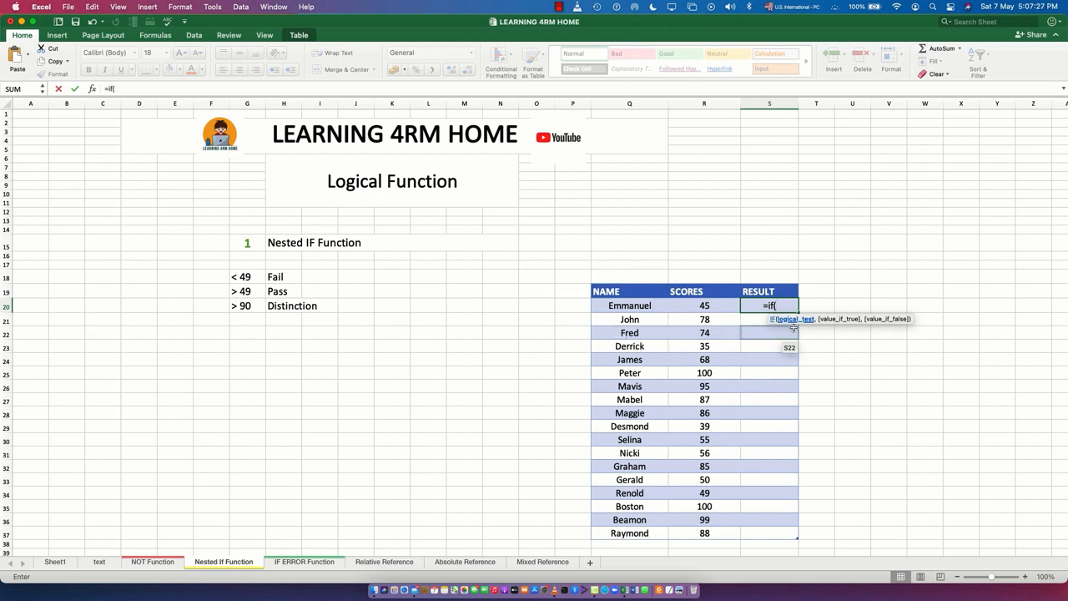
{"action": "type", "text": "R20"}
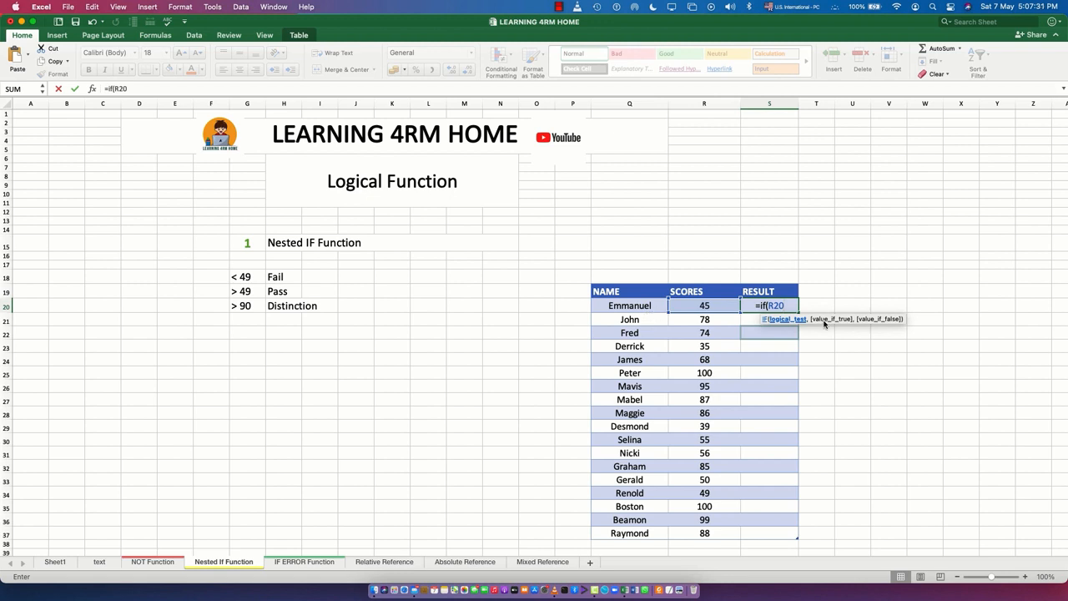
{"action": "type", "text": " >"}
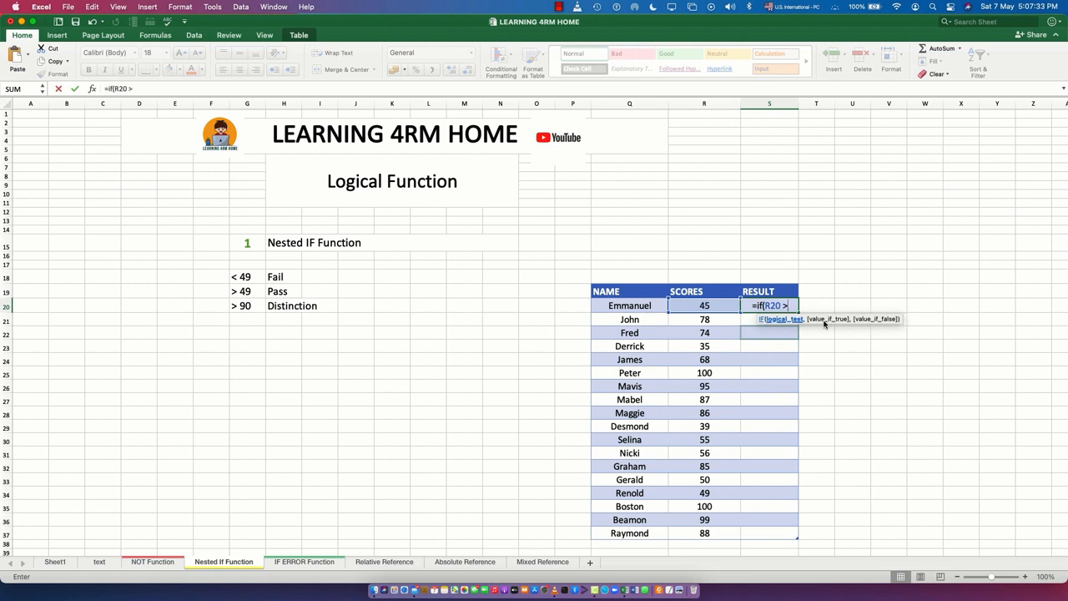
{"action": "key", "text": "BackSpace"}
{"action": "type", "text": "<"}
{"action": "key", "text": "BackSpace"}
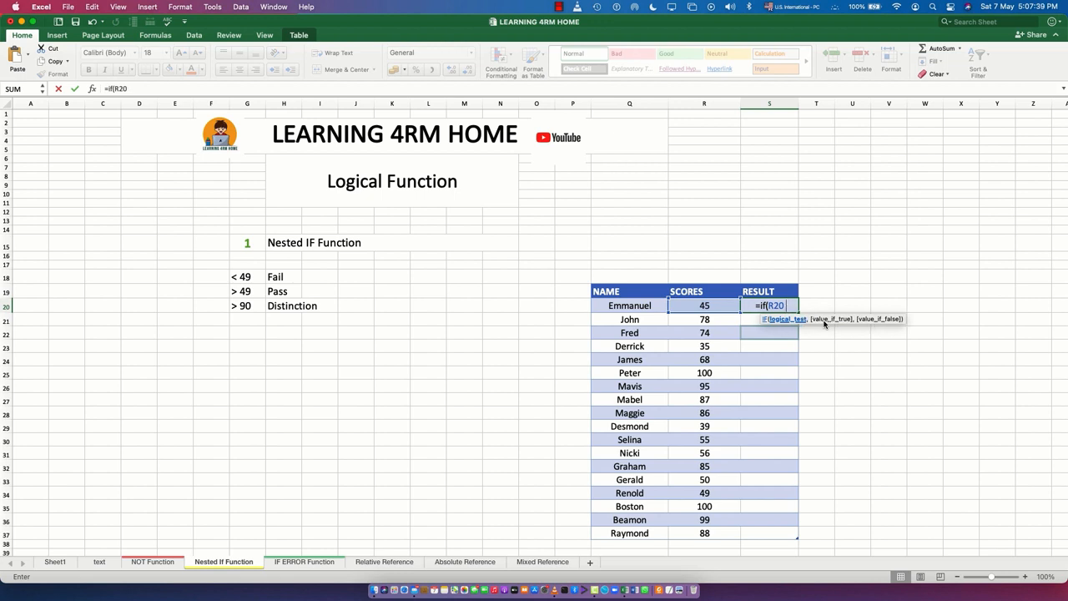
{"action": "type", "text": "> 9"}
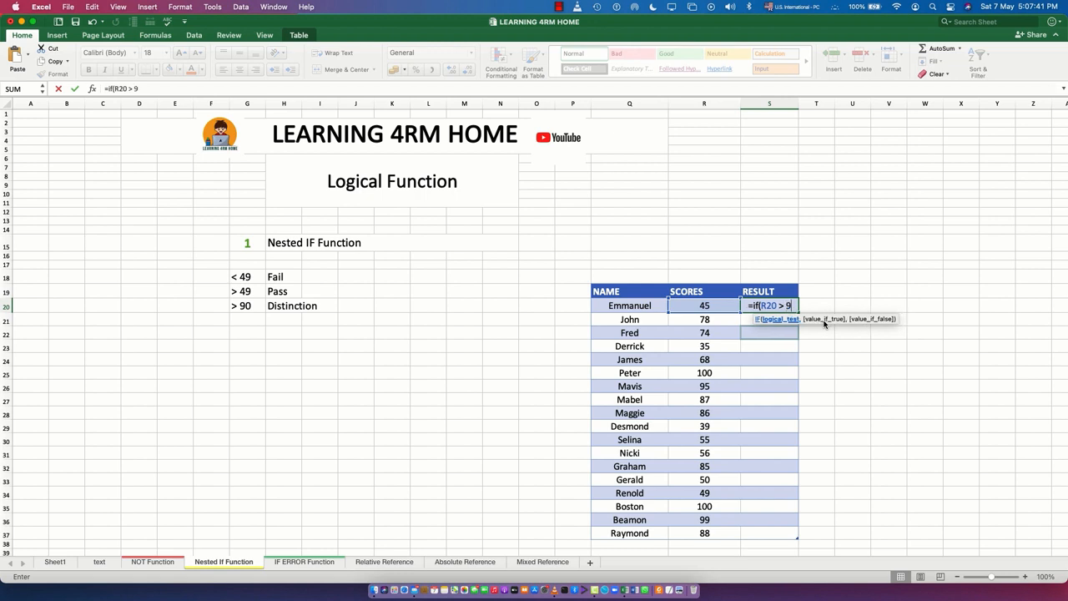
{"action": "type", "text": "0,"}
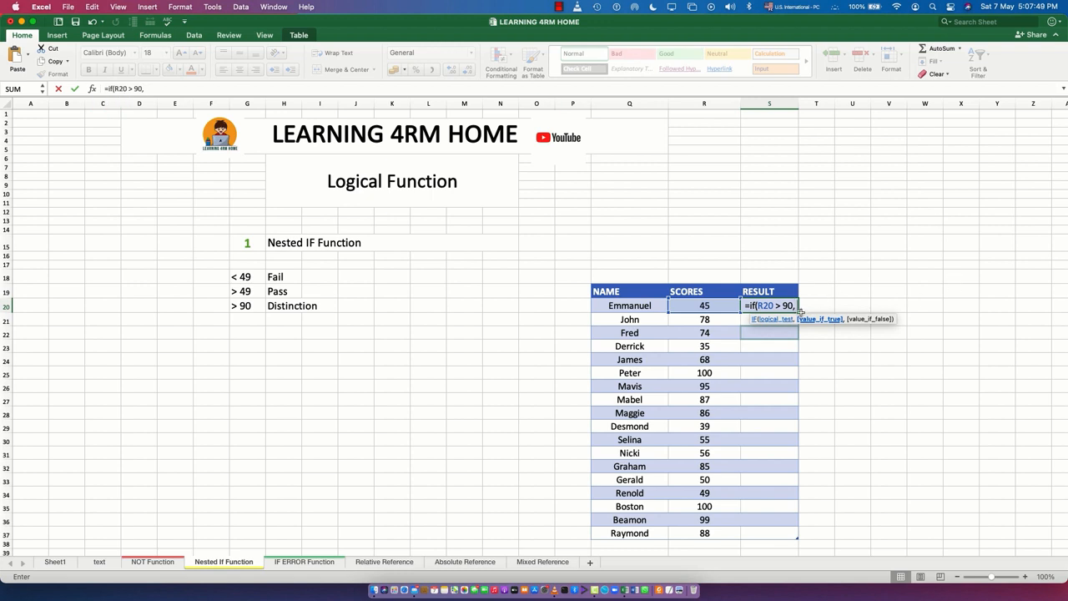
- Add "Distinction" in quotation marks as the value if true, and begin a nested IF that tests R20
{"action": "type", "text": "\""}
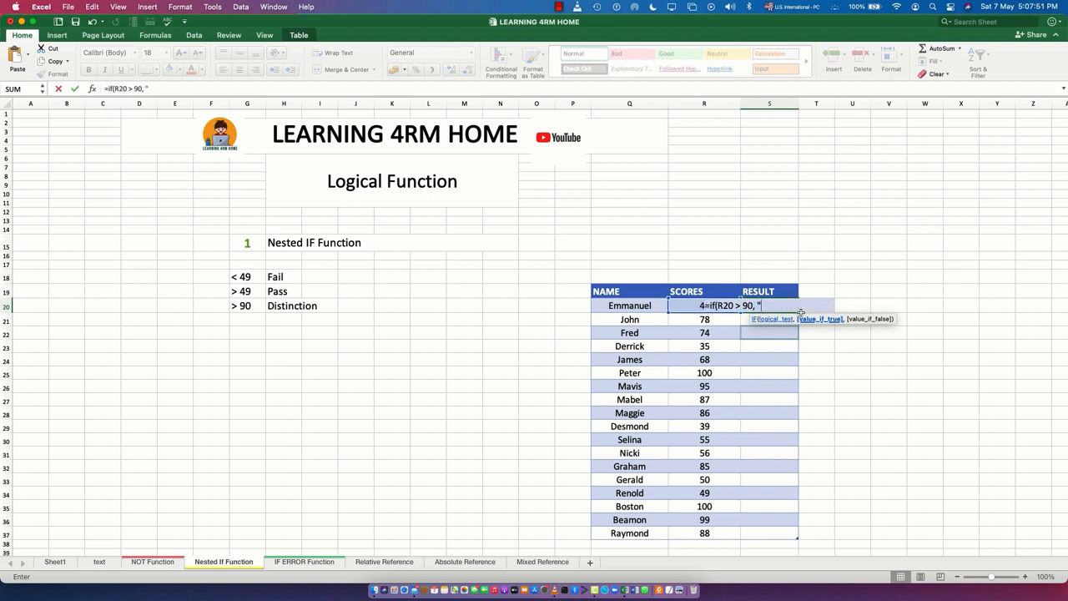
{"action": "type", "text": "Distinction"}
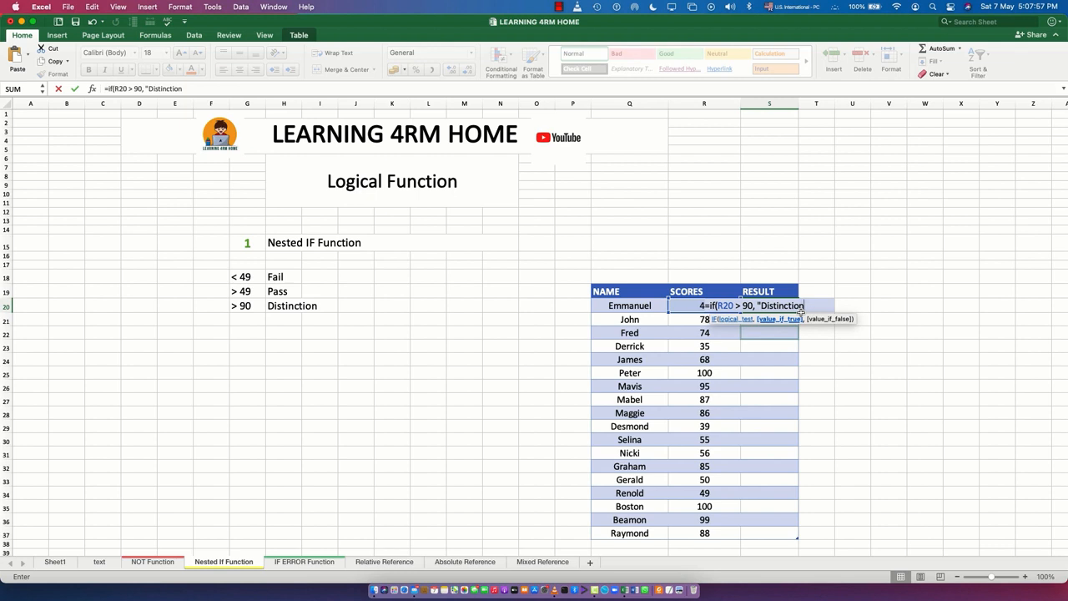
{"action": "type", "text": ", if"}
{"action": "type", "text": "( R20 >"}
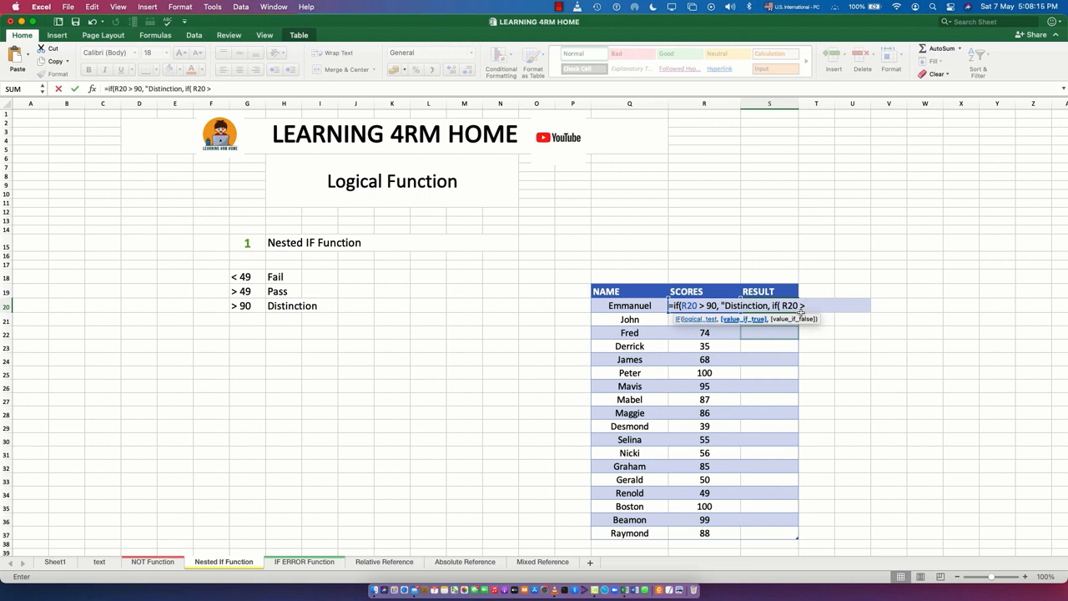
{"action": "key", "text": "Left"}
{"action": "left_click", "coordinate": [768, 305]}
{"action": "type", "text": "\""}
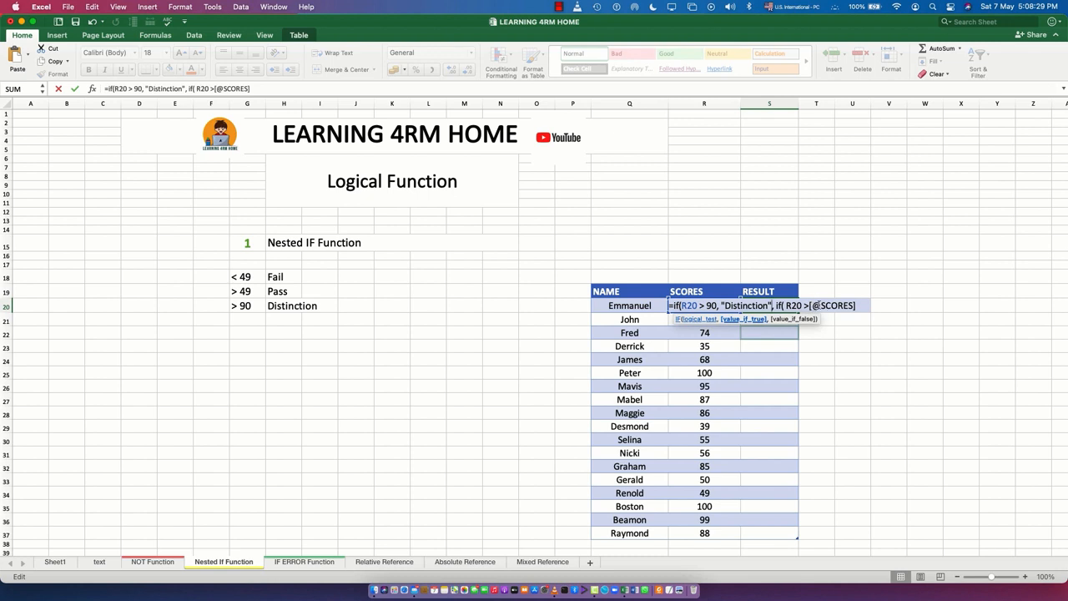
{"action": "left_click", "coordinate": [841, 305]}
{"action": "key", "text": "BackSpace"}
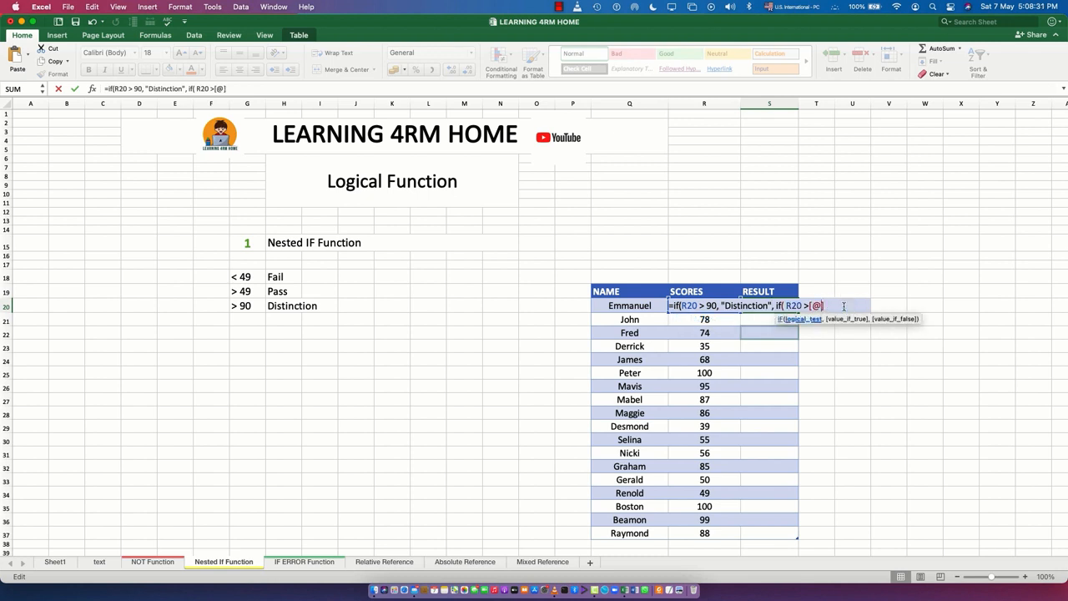
{"action": "key", "text": "BackSpace"}
{"action": "key", "text": "BackSpace"}
{"action": "key", "text": "BackSpace"}
{"action": "type", "text": ">"}
{"action": "type", "text": "49, \"Pass"}
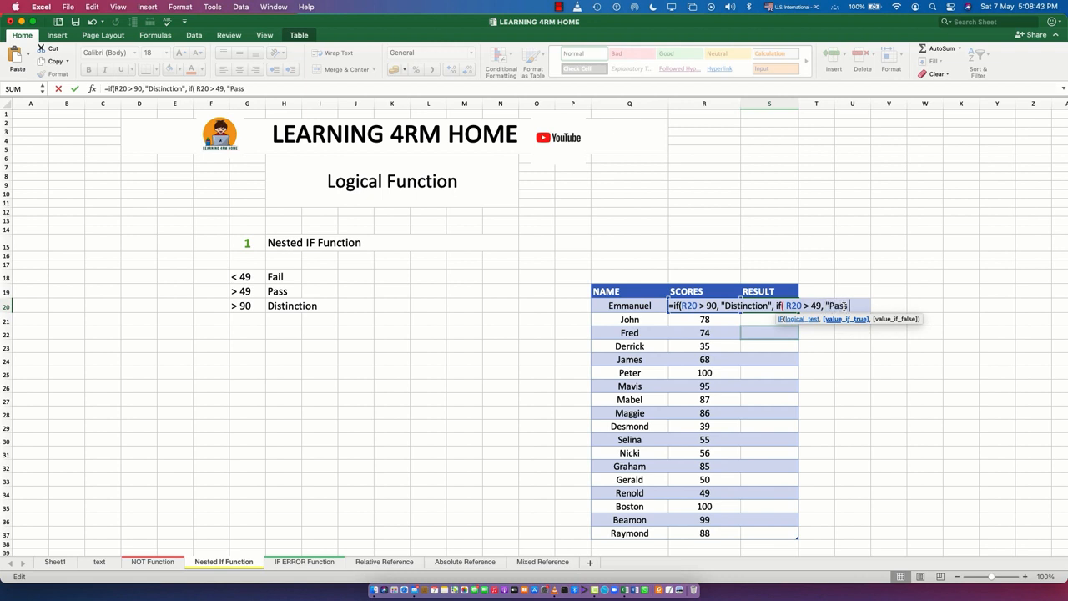
- Add "Fail" as the nested IF's value if false, close both IF functions and enter the formula
{"action": "type", "text": "\", F"}
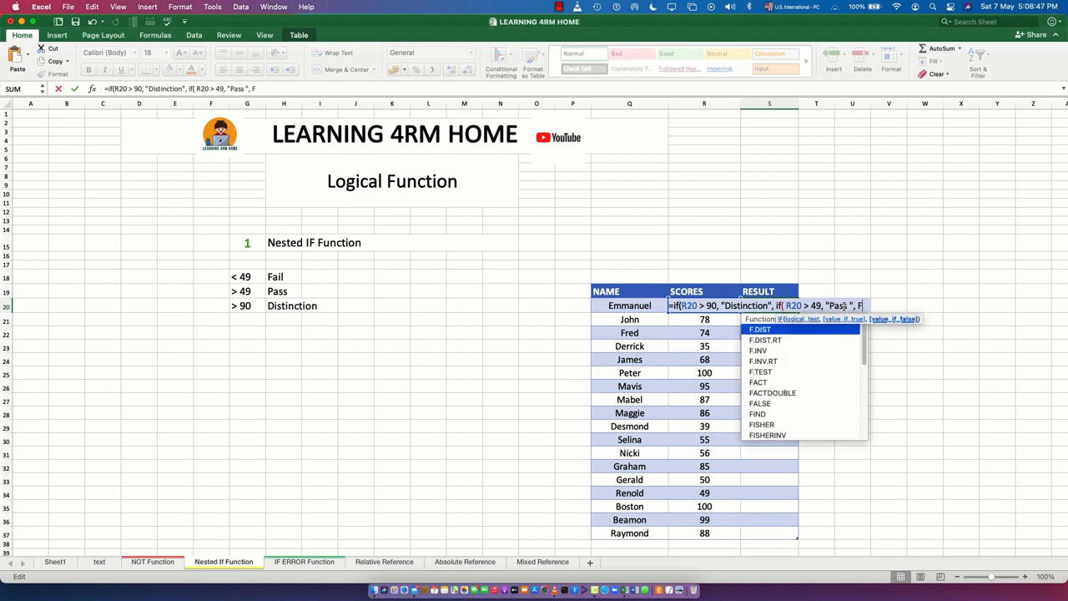
{"action": "key", "text": "BackSpace"}
{"action": "type", "text": "\"Fail"}
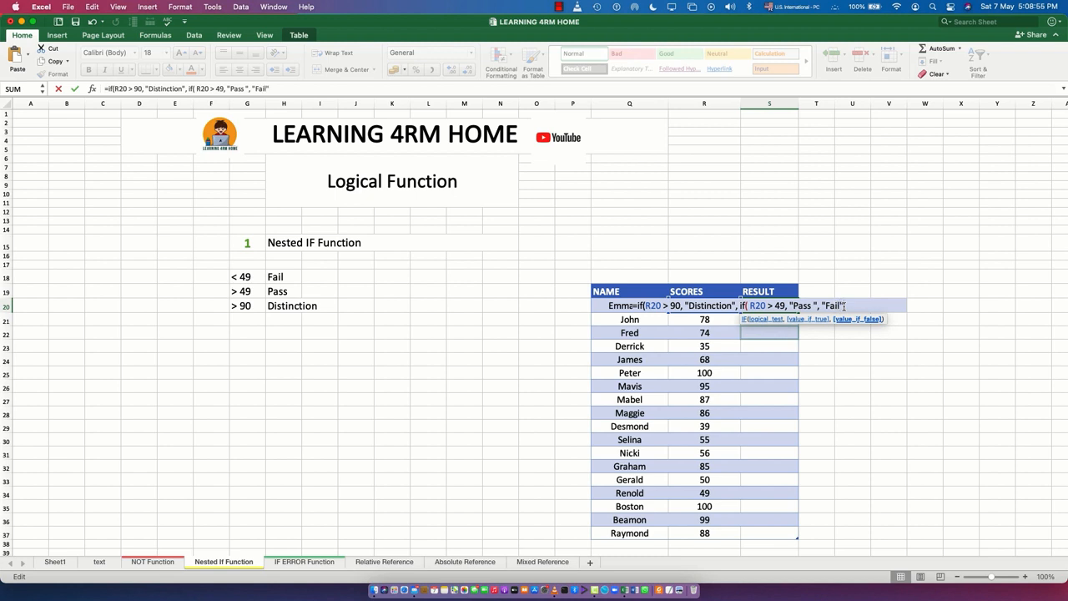
{"action": "type", "text": ")"}
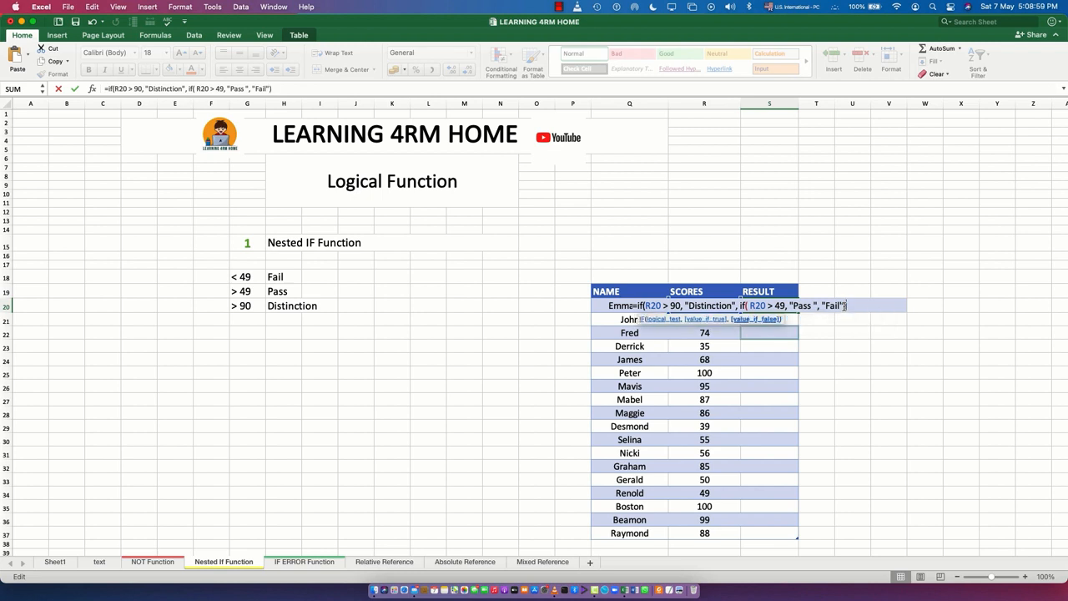
{"action": "type", "text": ")"}
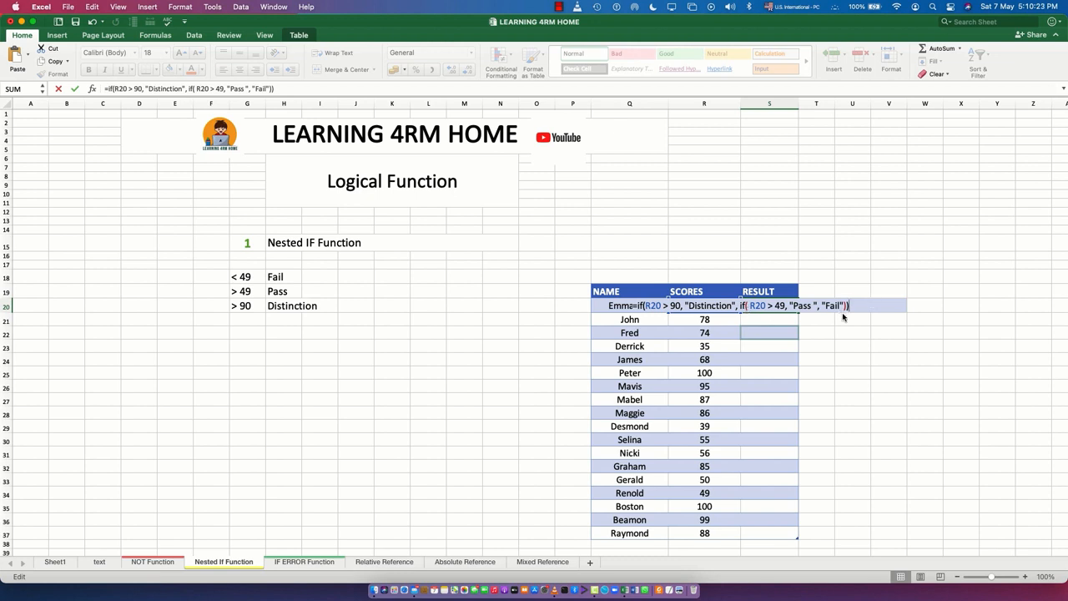
{"action": "key", "text": "Return"}
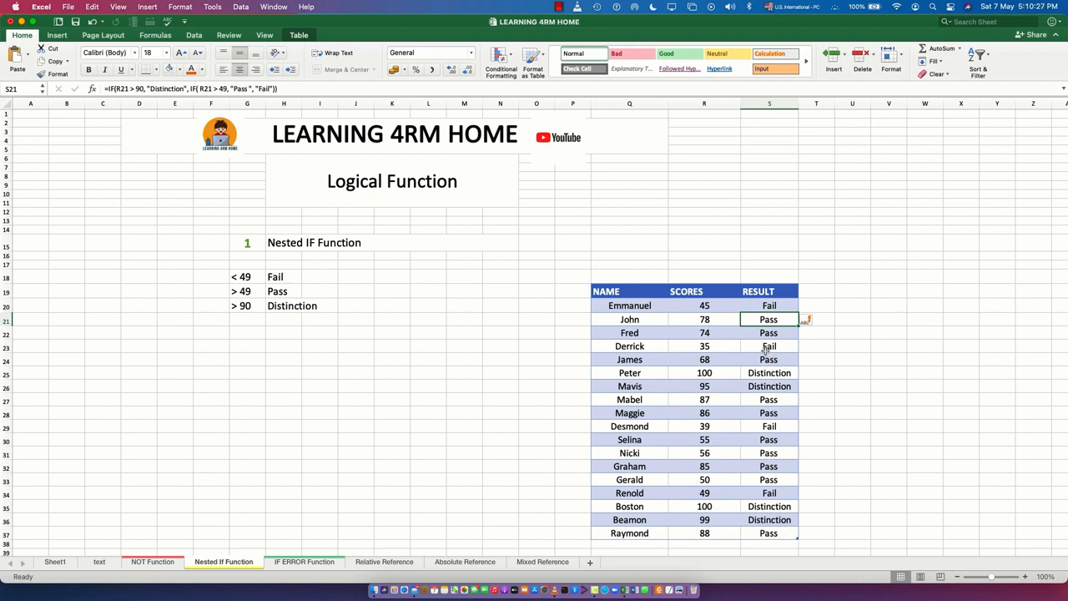
- Clear the RESULT cells S21 to S37 and refill them by copying the formula in S20 down the column
{"action": "left_click_drag", "start_coordinate": [768, 319], "coordinate": [755, 532]}
{"action": "key", "text": "Delete"}
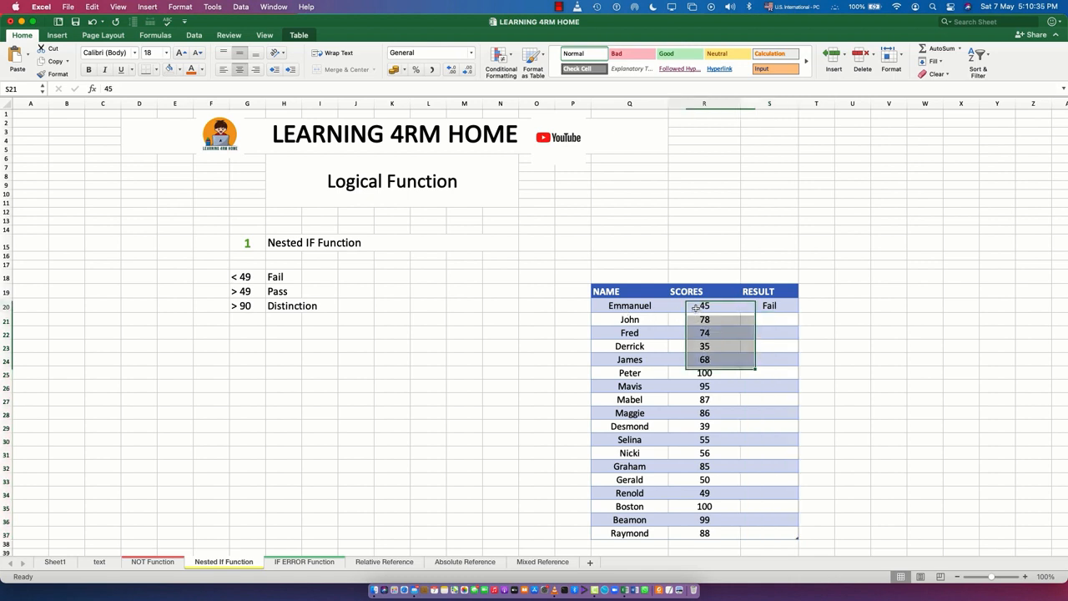
{"action": "left_click", "coordinate": [775, 307]}
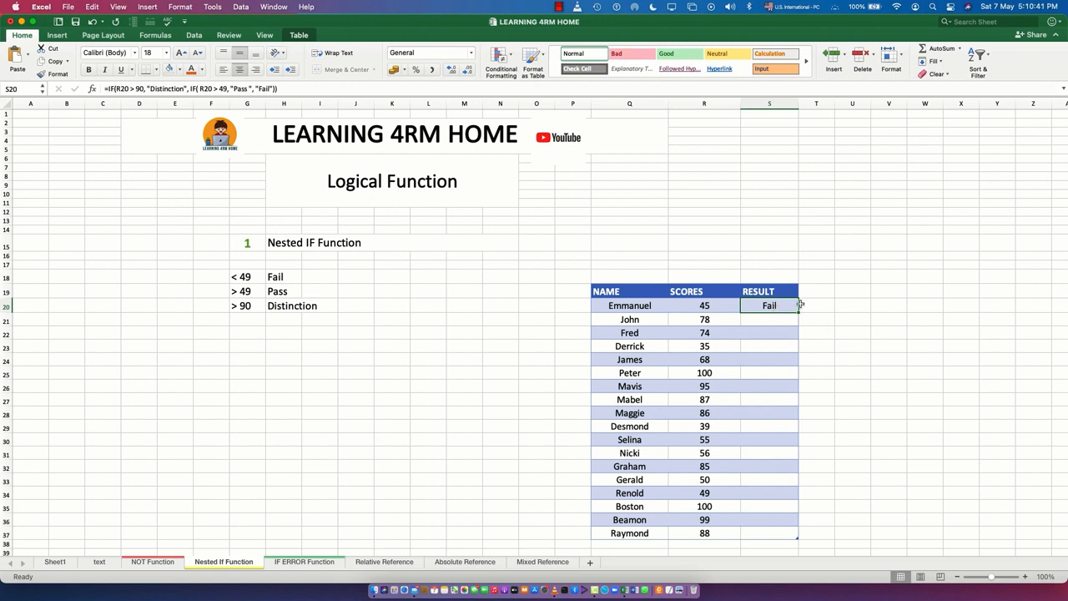
{"action": "double_click", "coordinate": [799, 313]}
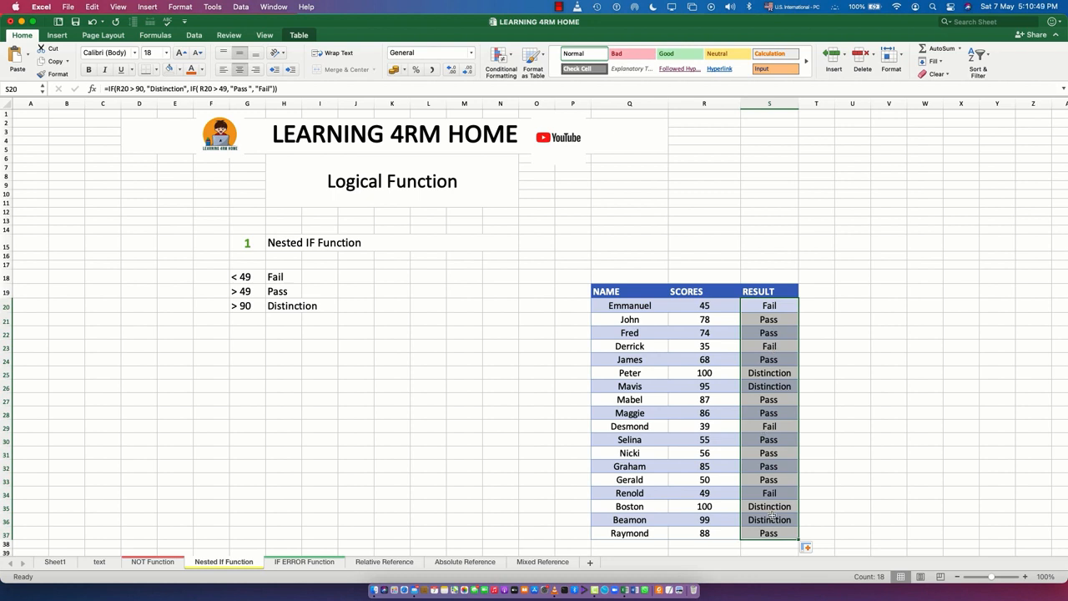
- Check individual scores throughout the SCORES column against their grades in the RESULT column
{"action": "left_click", "coordinate": [724, 413]}
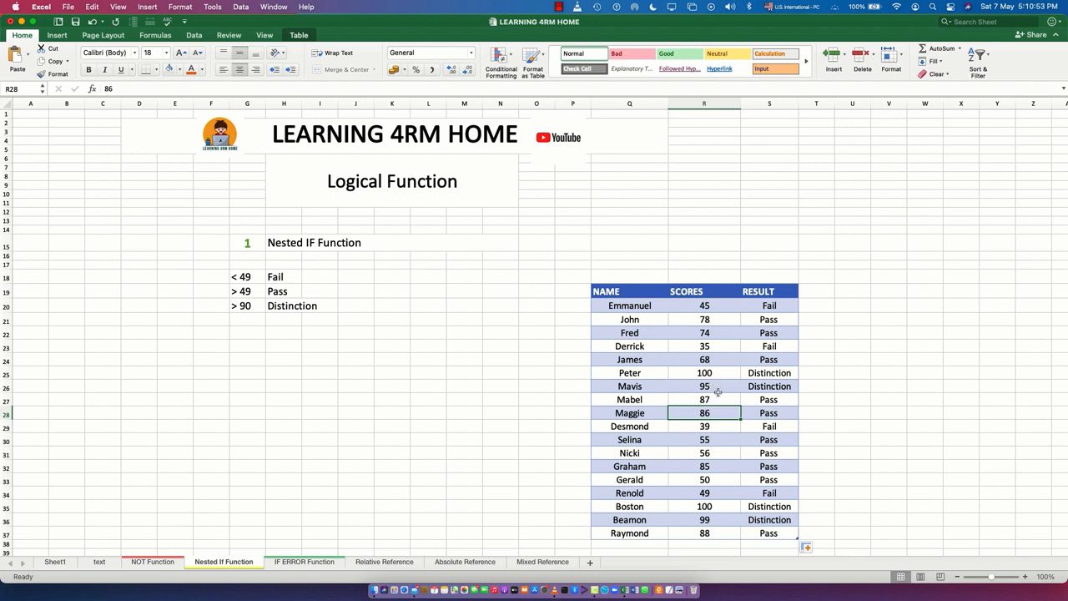
{"action": "left_click", "coordinate": [705, 509]}
{"action": "left_click", "coordinate": [710, 373]}
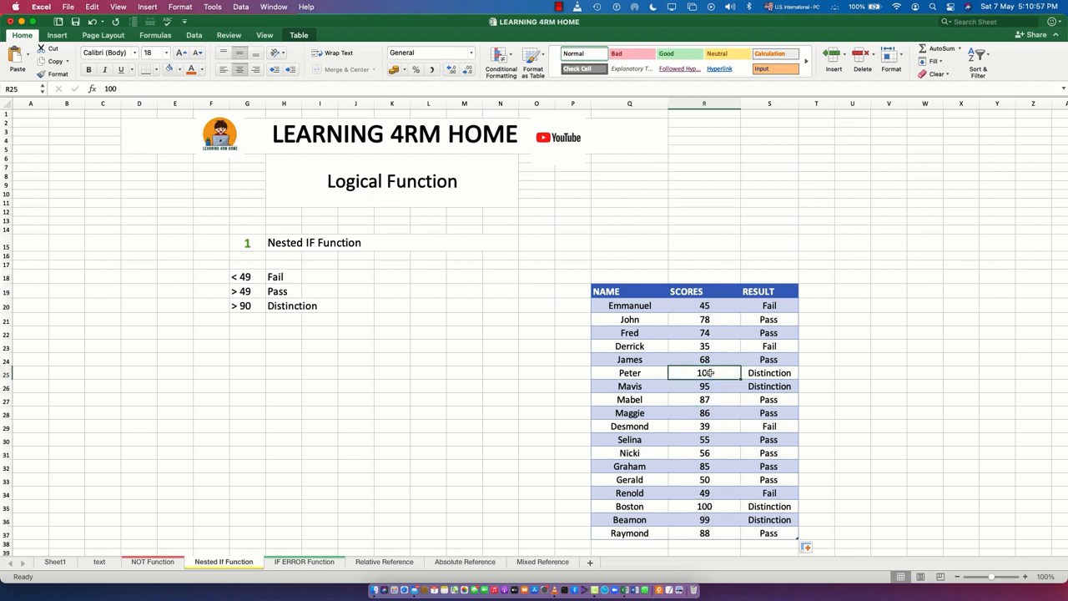
{"action": "left_click", "coordinate": [705, 385]}
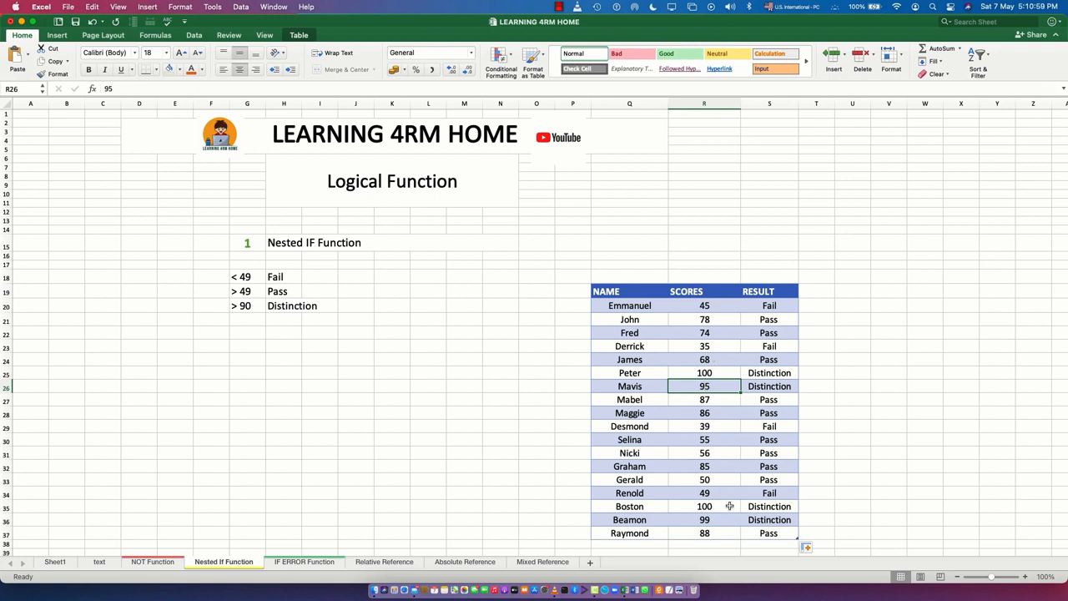
{"action": "left_click", "coordinate": [702, 401]}
{"action": "left_click", "coordinate": [703, 415]}
{"action": "left_click", "coordinate": [704, 440]}
{"action": "left_click", "coordinate": [705, 453]}
{"action": "left_click", "coordinate": [704, 466]}
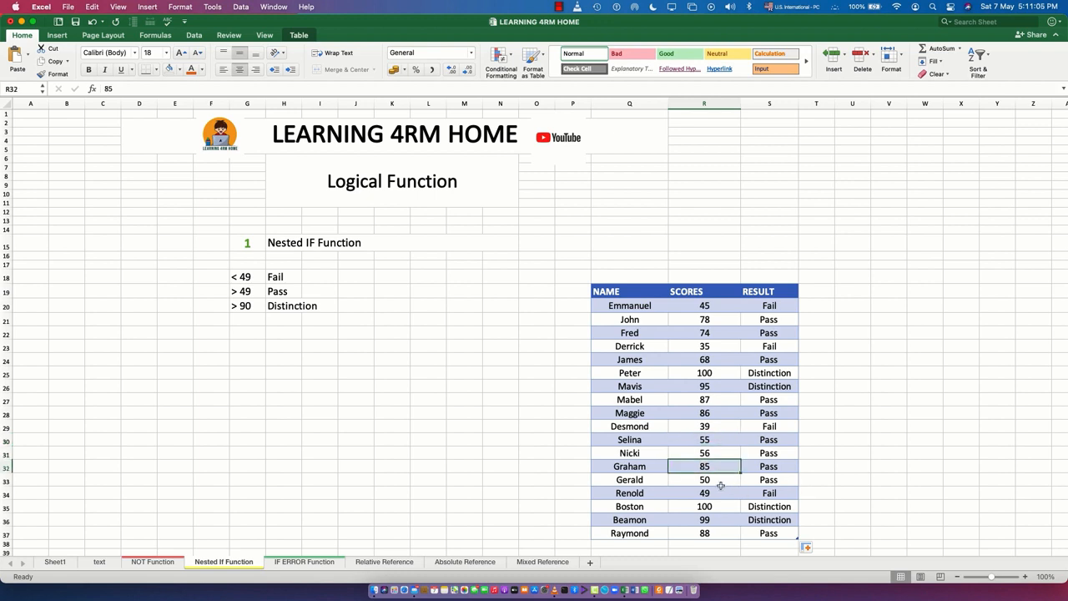
{"action": "left_click", "coordinate": [714, 493]}
{"action": "left_click", "coordinate": [701, 425]}
{"action": "left_click", "coordinate": [705, 344]}
{"action": "left_click", "coordinate": [705, 305]}
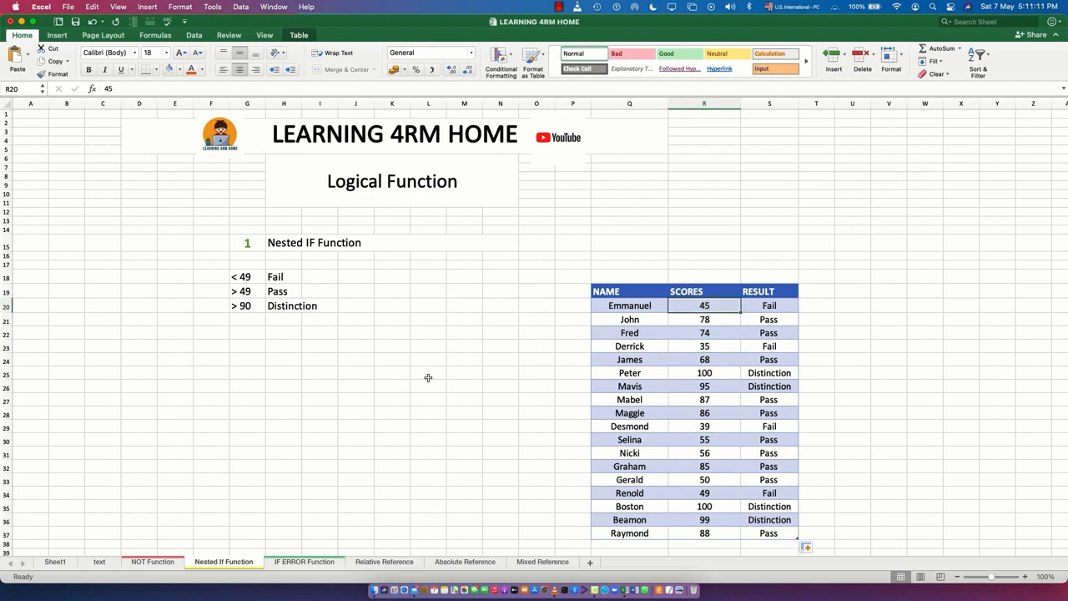